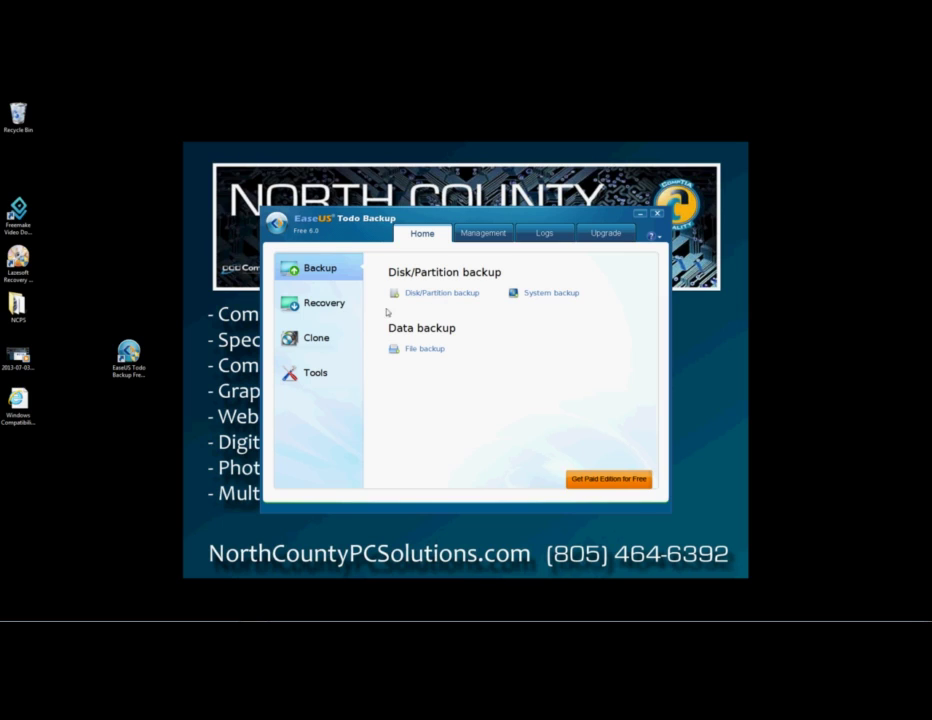
# Look over the available recovery, clone and tools options.
pyautogui.click(341, 309)
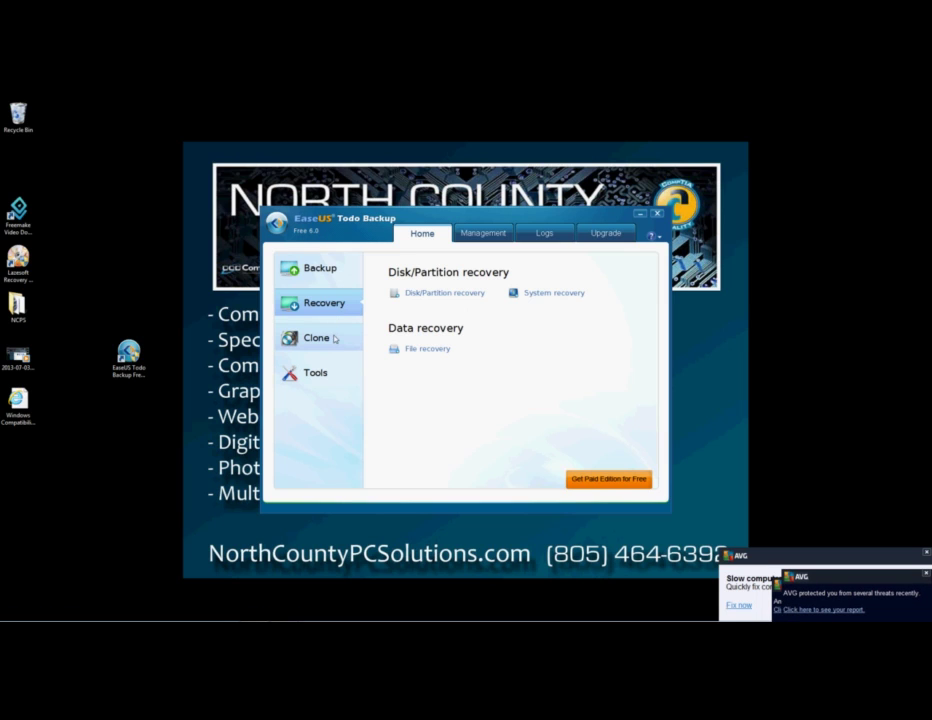
pyautogui.click(335, 337)
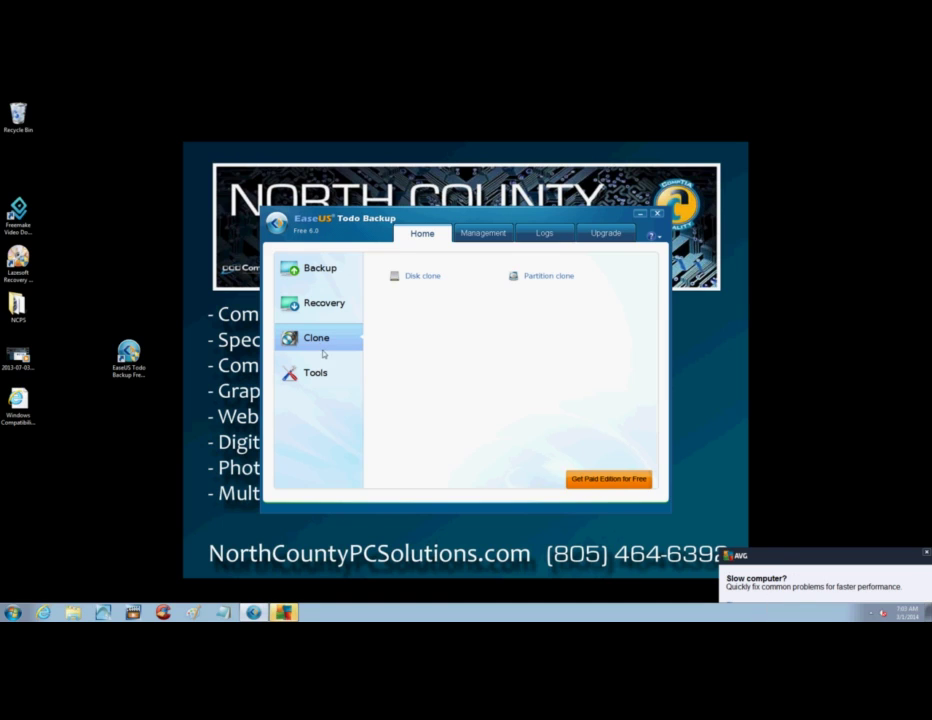
pyautogui.click(318, 373)
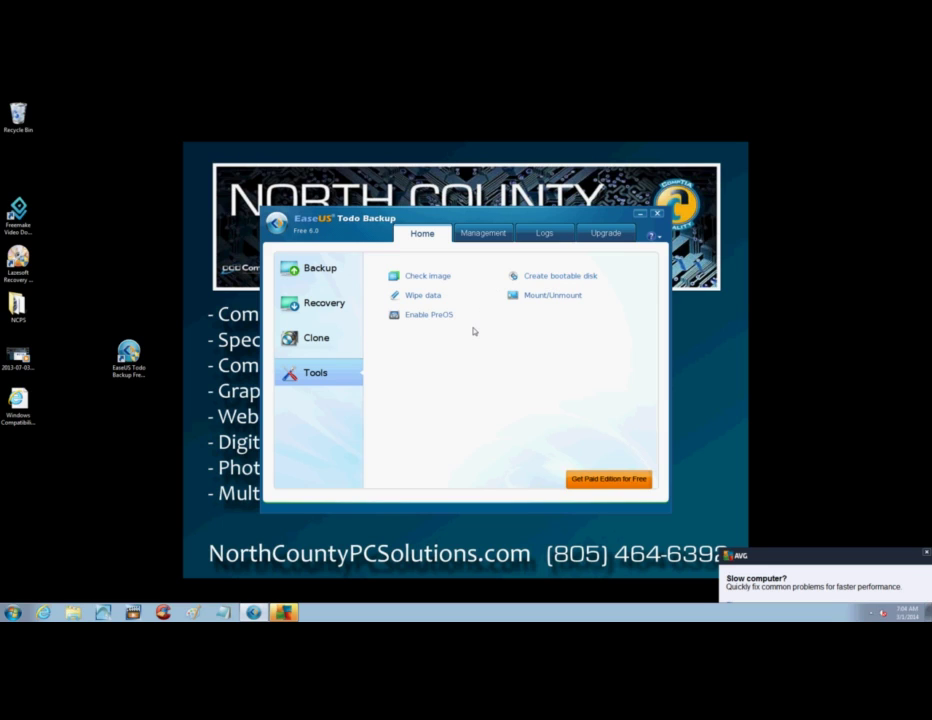
# Start a new disk/partition backup plan and examine the listed disks and partitions as backup sources.
pyautogui.click(320, 270)
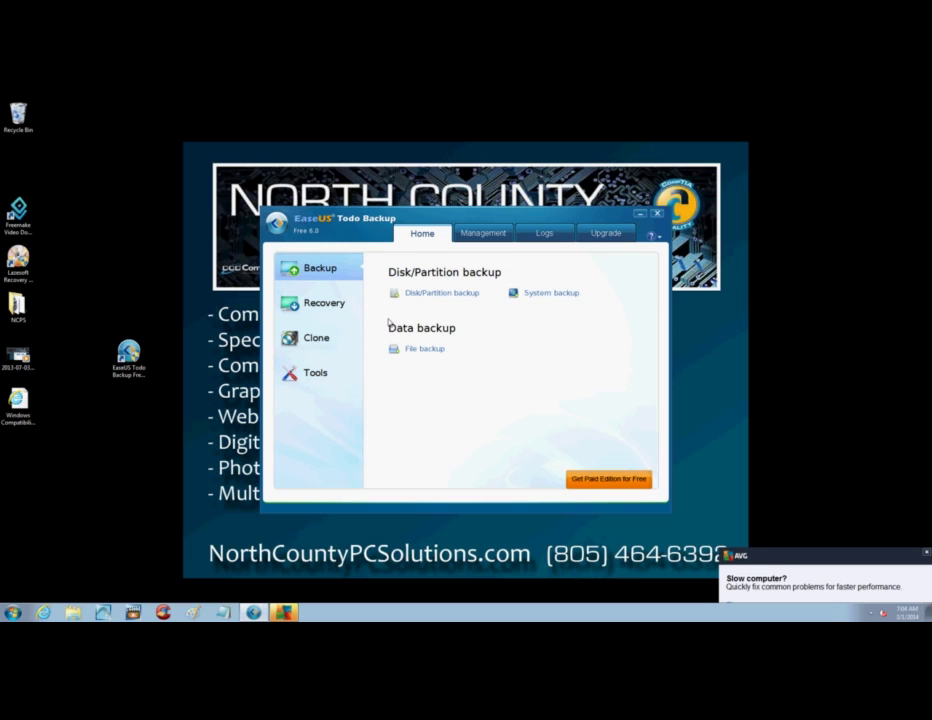
pyautogui.click(438, 294)
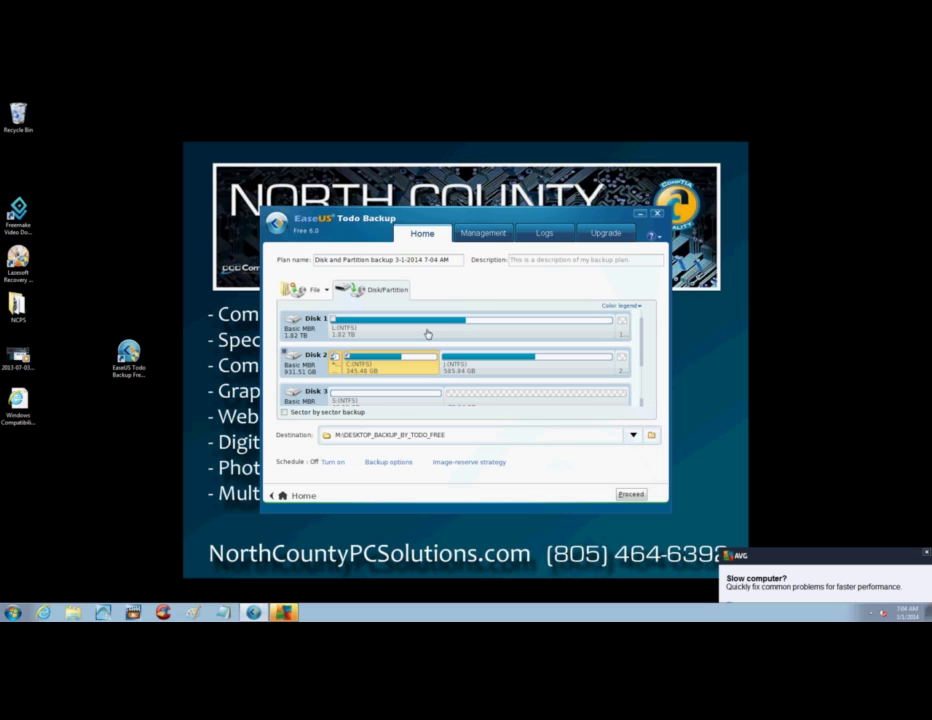
pyautogui.moveTo(428, 334)
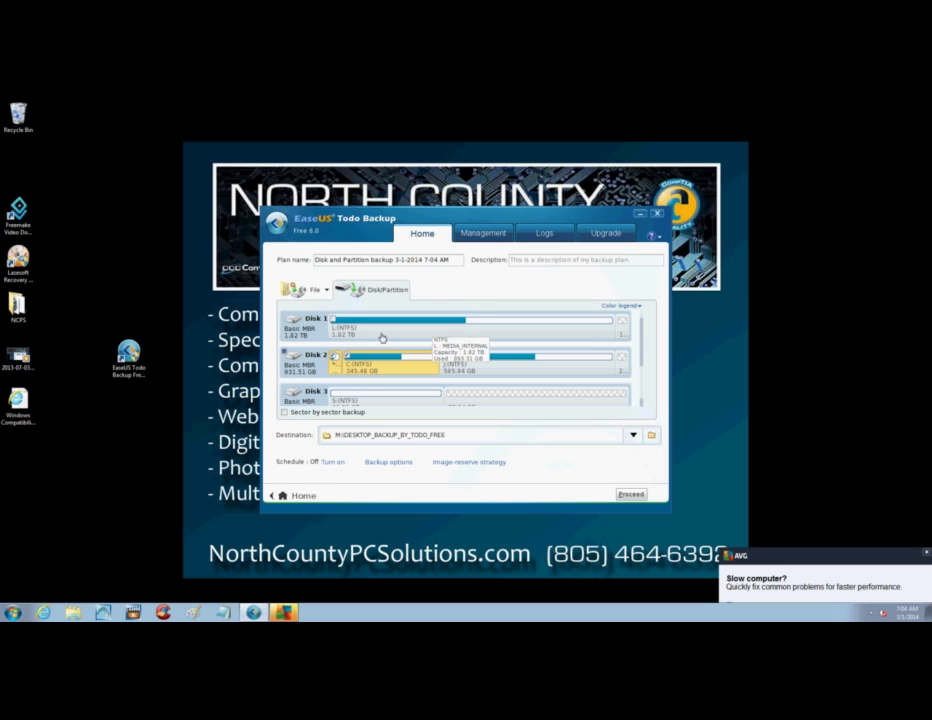
pyautogui.moveTo(400, 357)
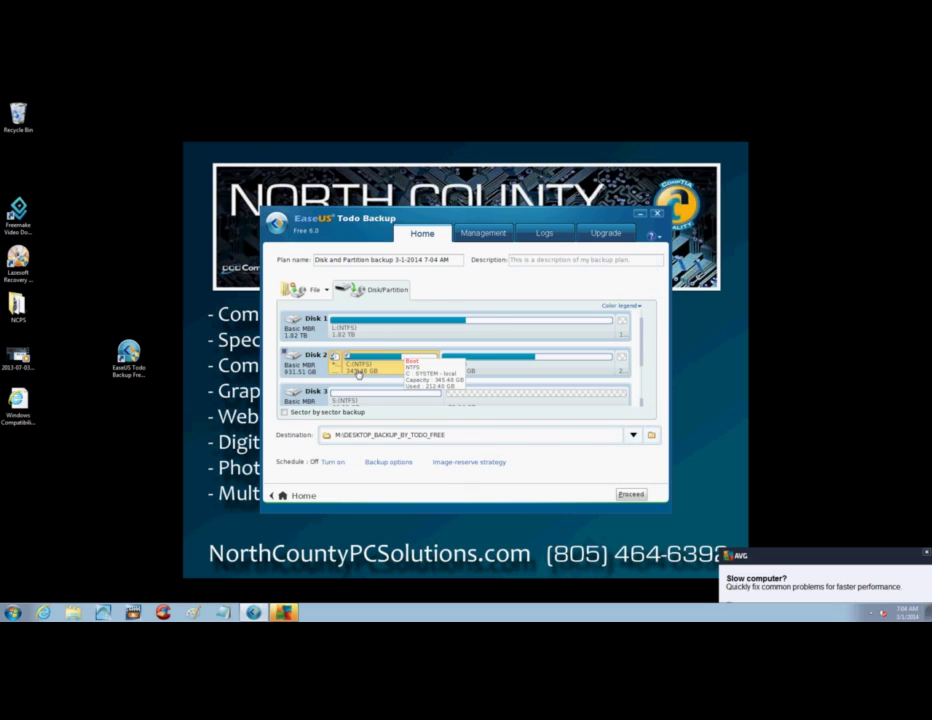
pyautogui.moveTo(341, 372)
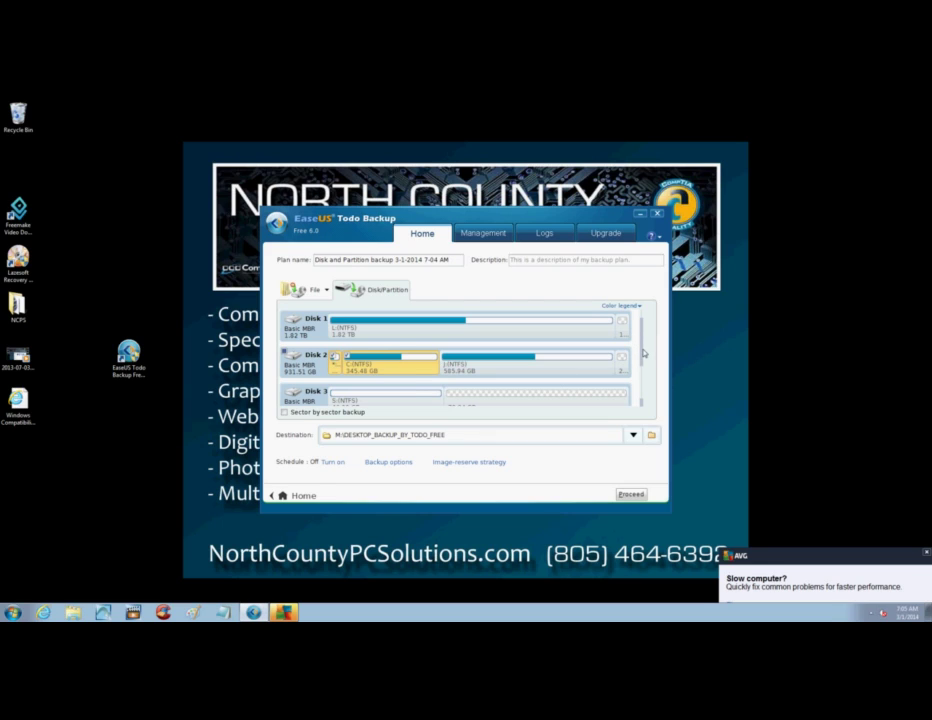
pyautogui.scroll(-2, 644, 355)
pyautogui.scroll(1, 644, 357)
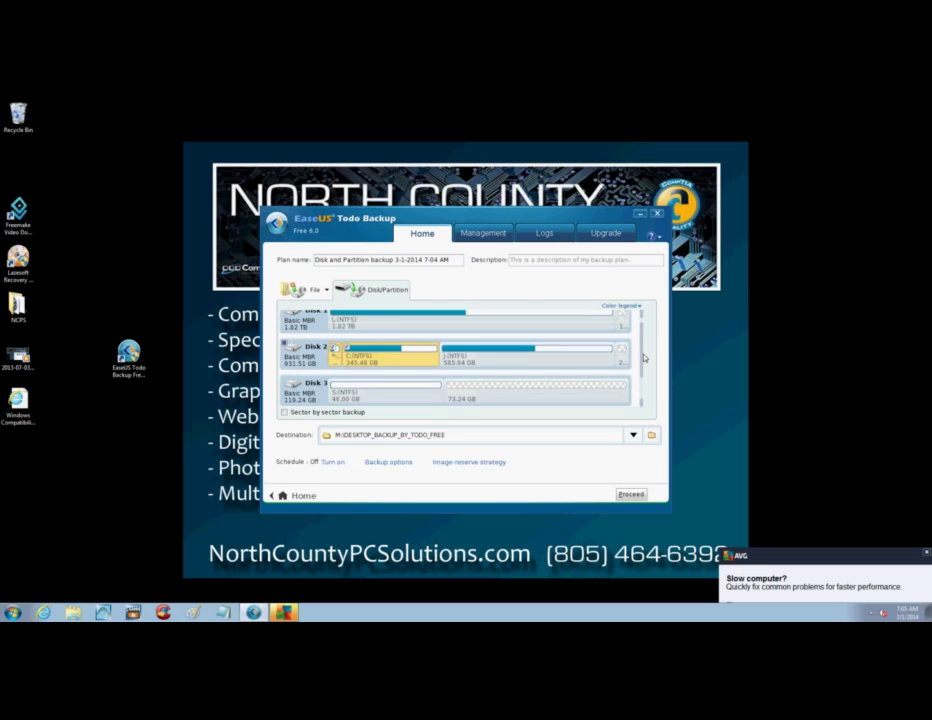
pyautogui.scroll(1, 644, 355)
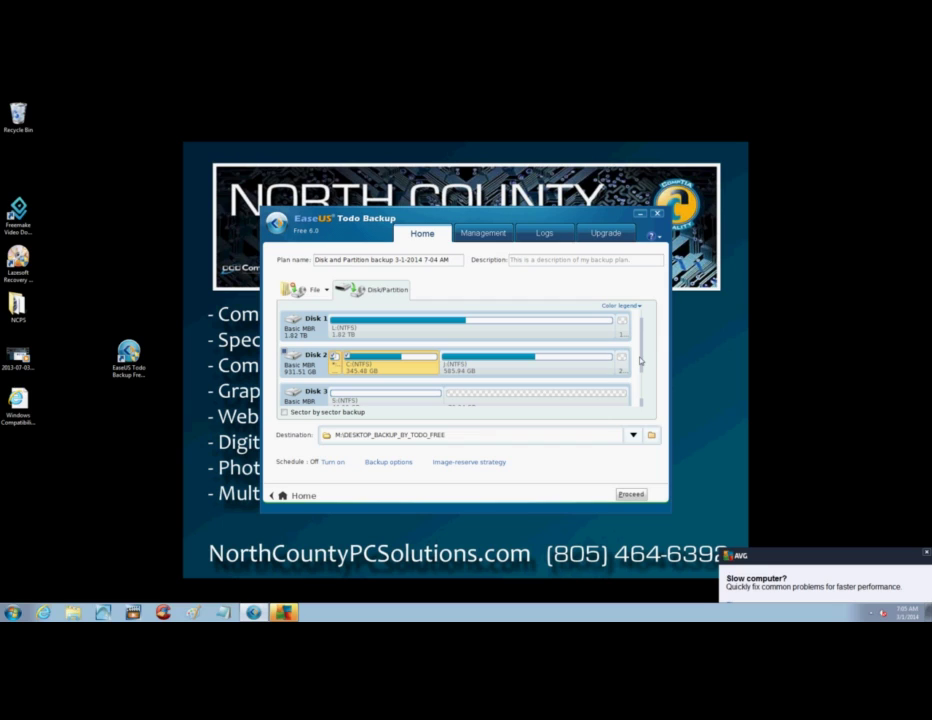
pyautogui.moveTo(640, 361); pyautogui.dragTo(642, 382)
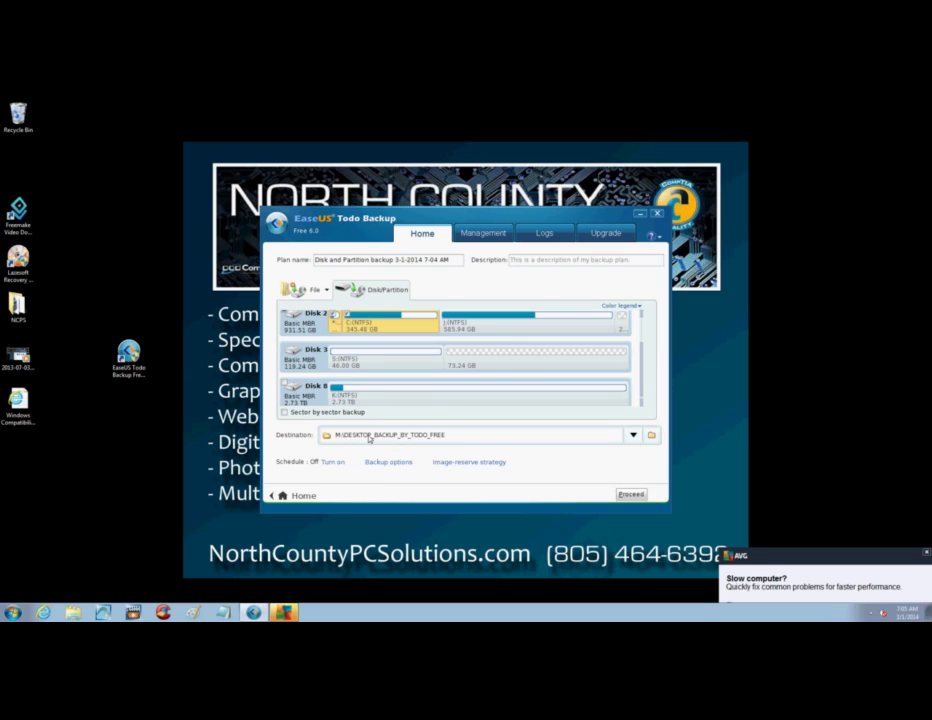
# Set the backup destination to the WD 3TB EXTERNAL (K:) drive and start the backup.
pyautogui.click(651, 437)
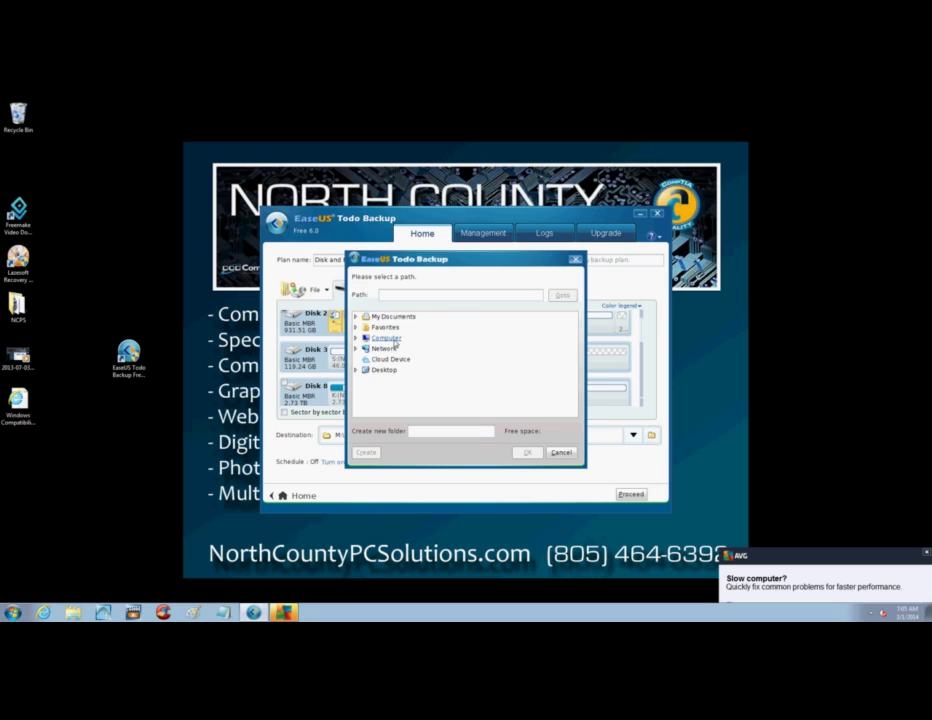
pyautogui.click(392, 339)
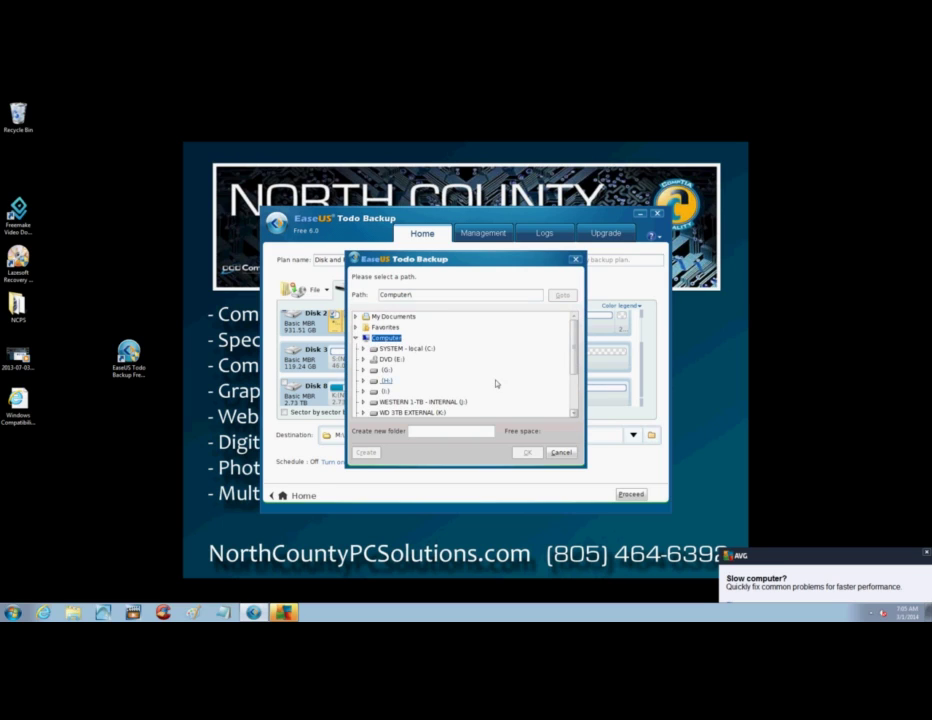
pyautogui.scroll(-1, 504, 385)
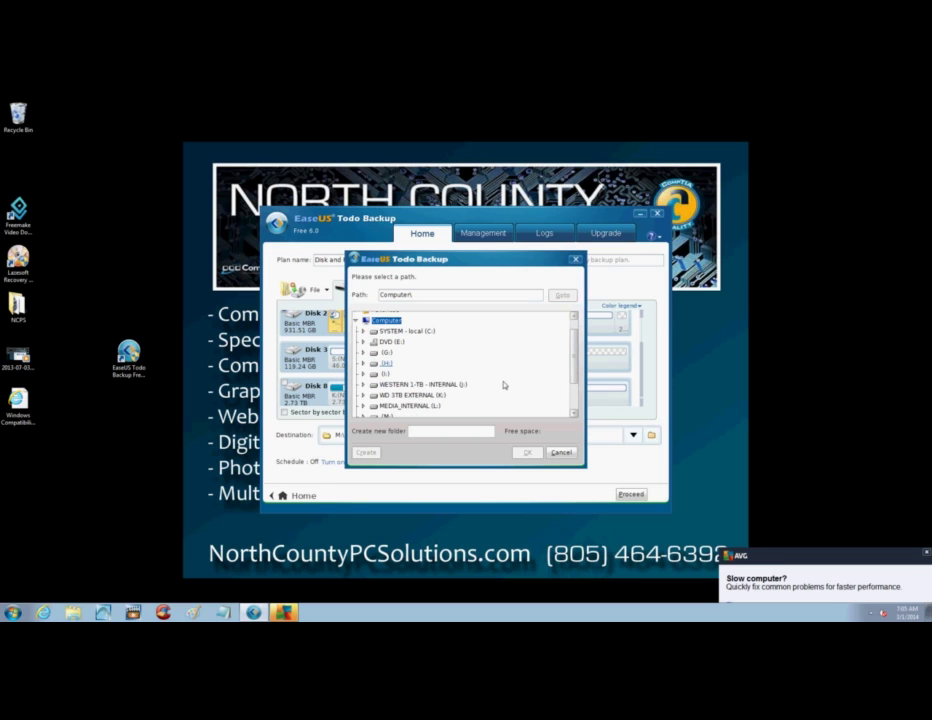
pyautogui.click(424, 396)
pyautogui.scroll(-2, 507, 372)
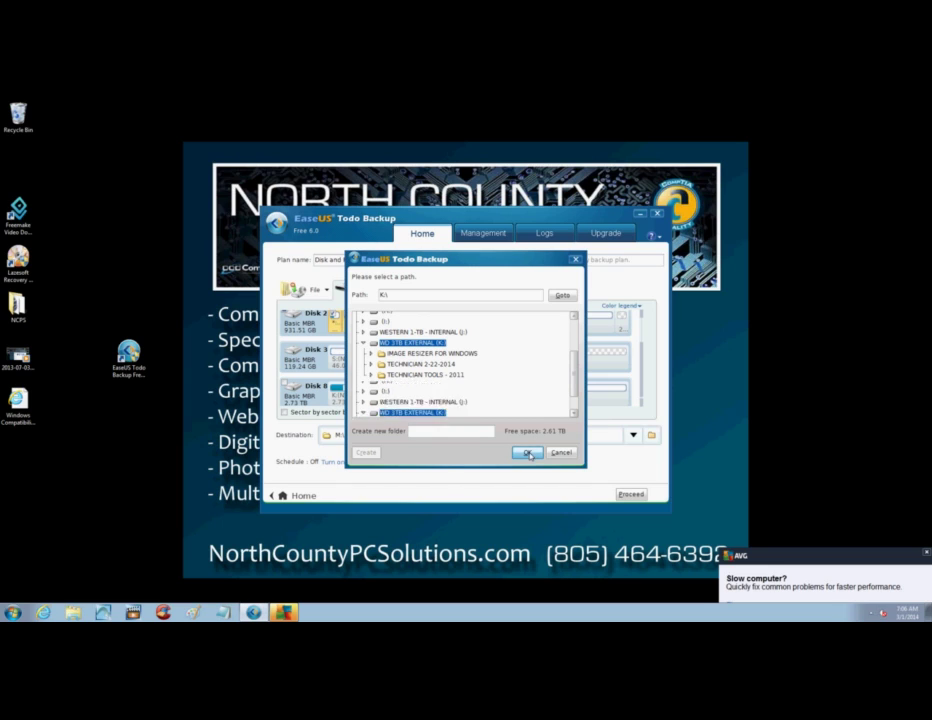
pyautogui.click(529, 454)
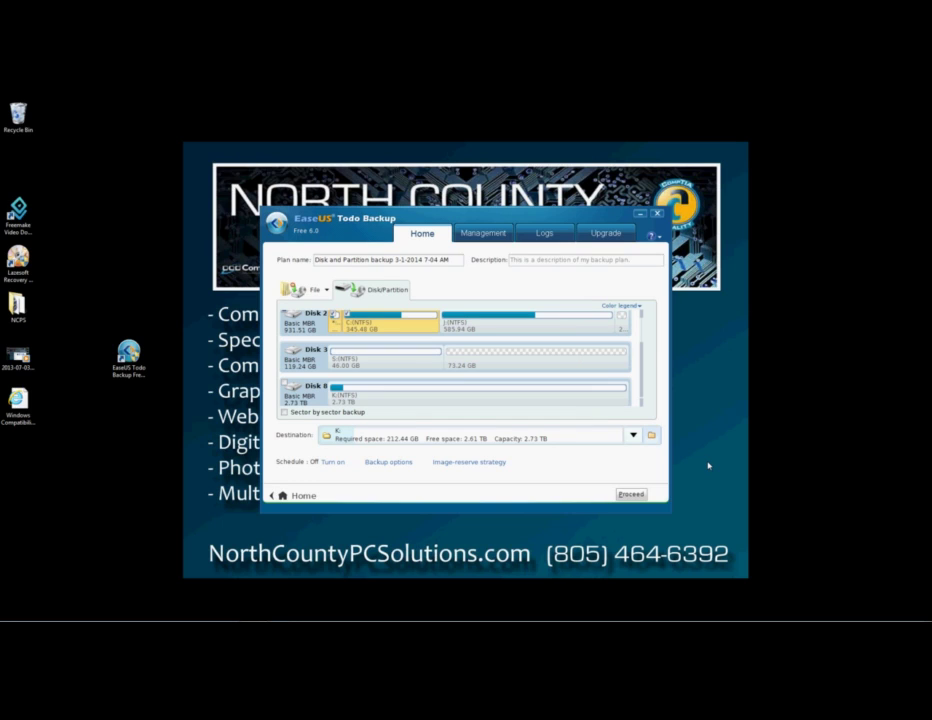
pyautogui.click(633, 494)
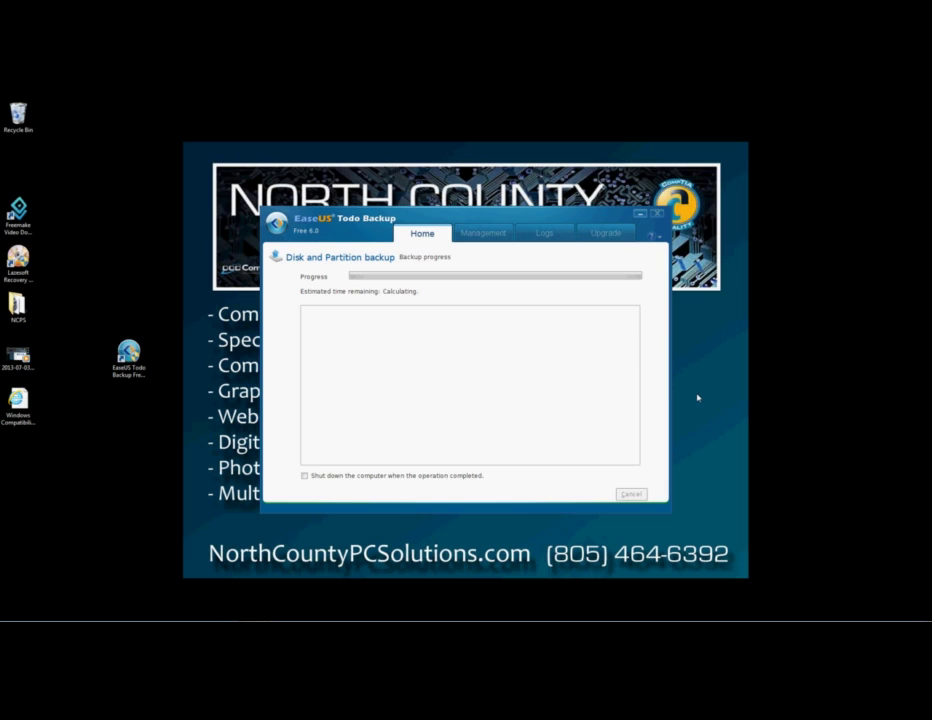
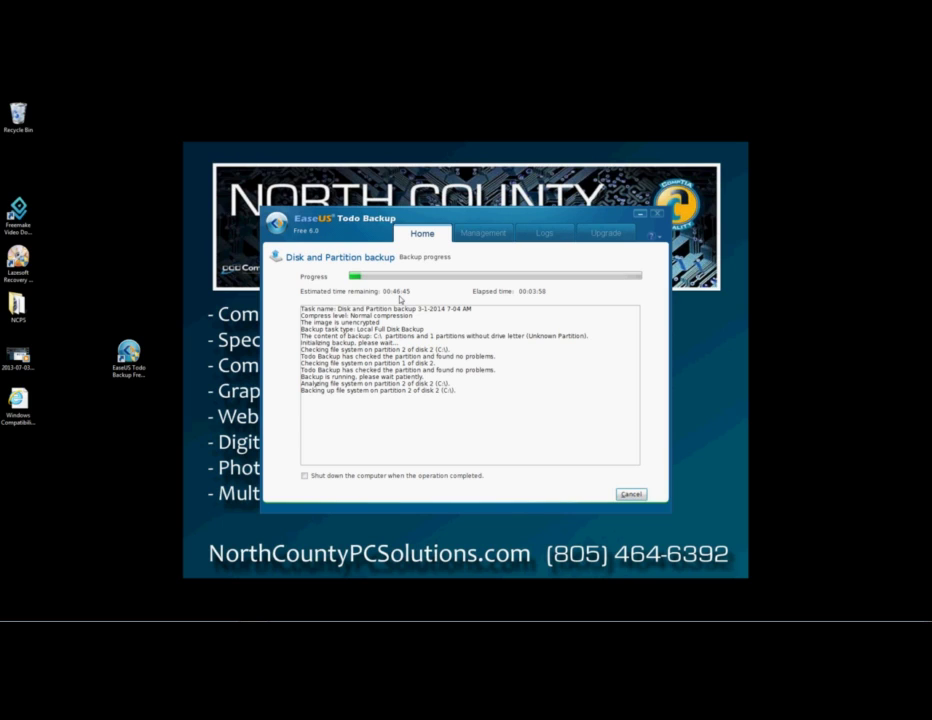
# Cancel the running disk and partition backup, finish it and close the program window.
pyautogui.click(631, 494)
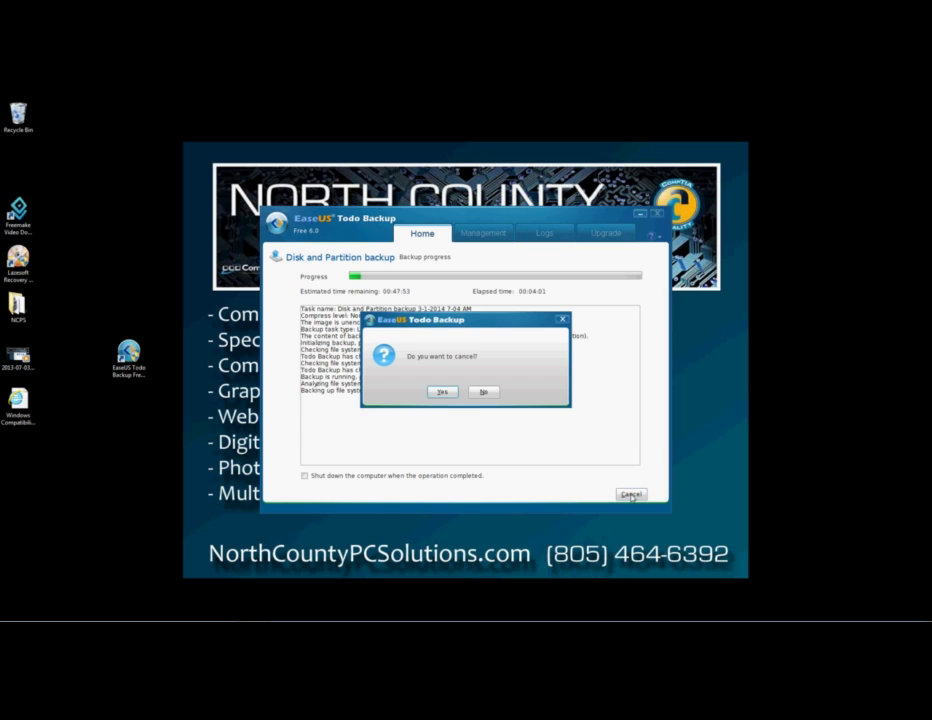
pyautogui.click(442, 392)
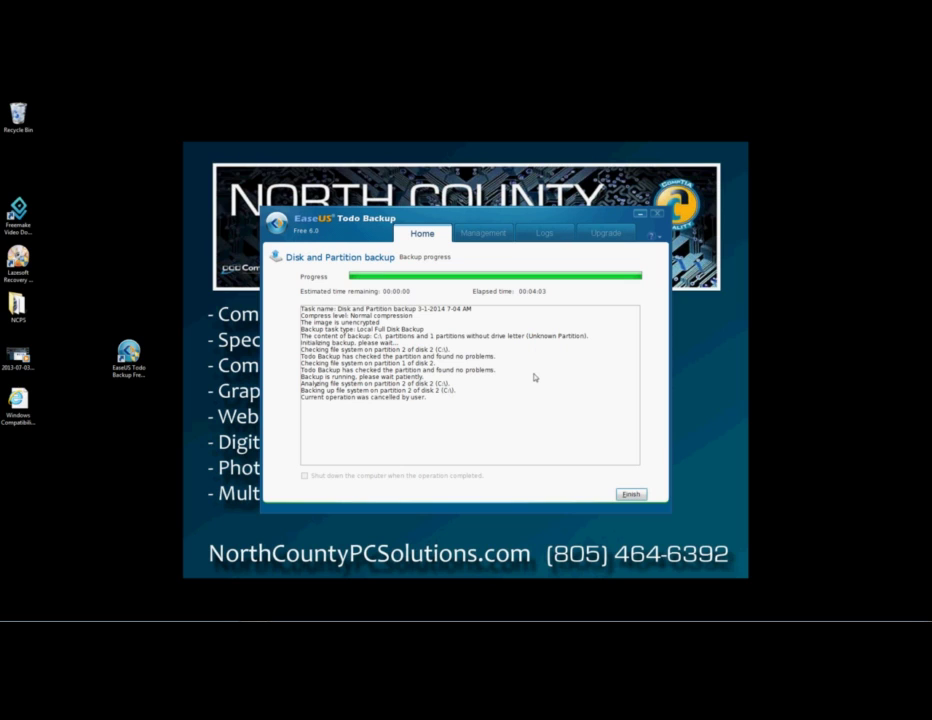
pyautogui.click(632, 495)
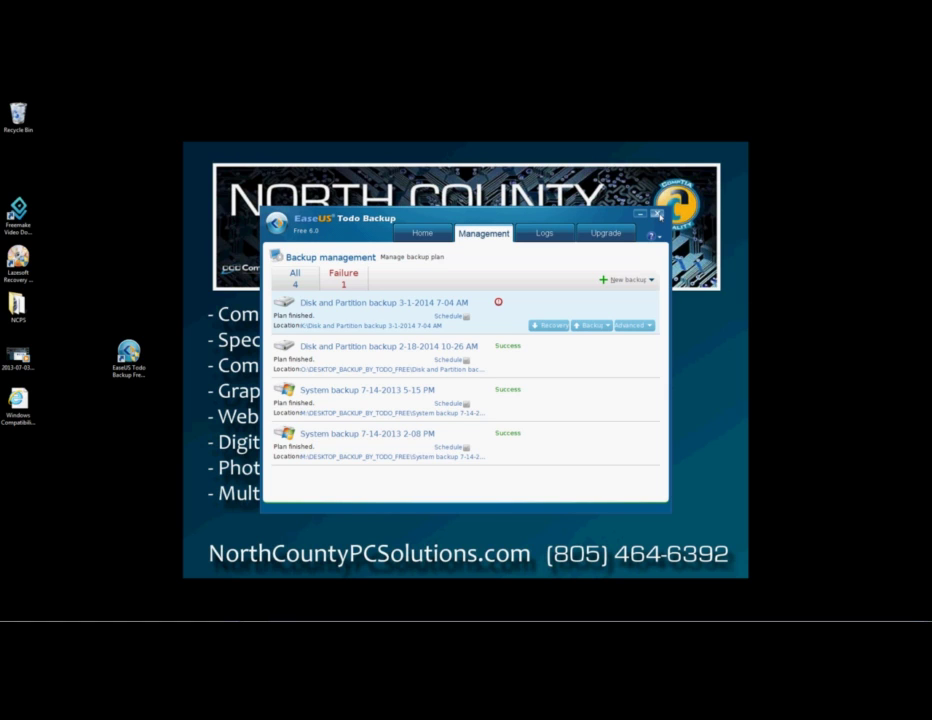
pyautogui.click(658, 214)
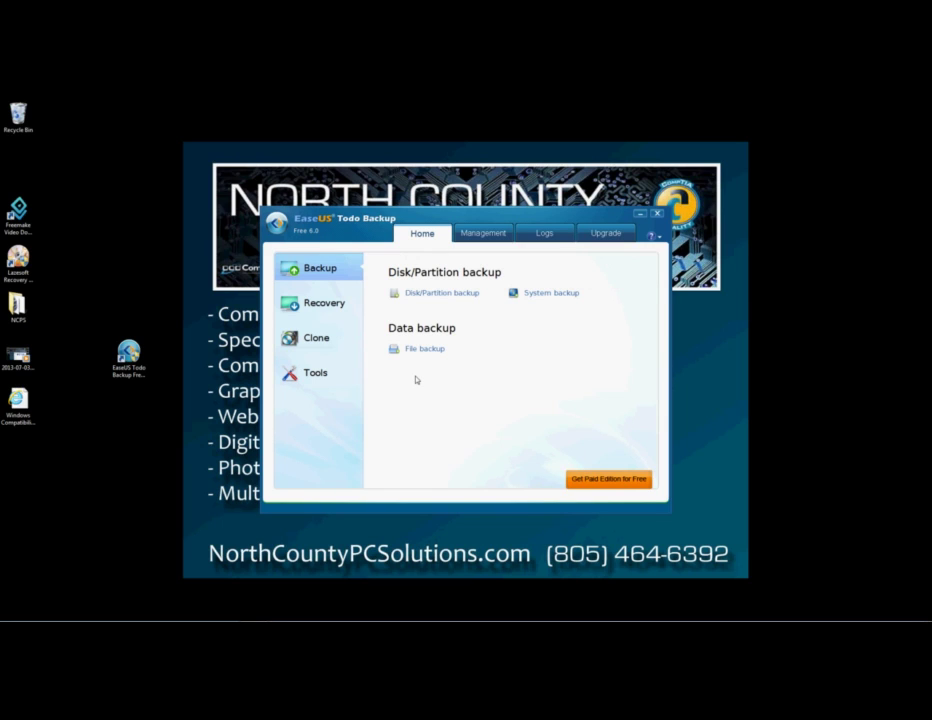
# Look at the tools, and inspect the images offered for disk/partition recovery before going back to the recovery options.
pyautogui.click(315, 373)
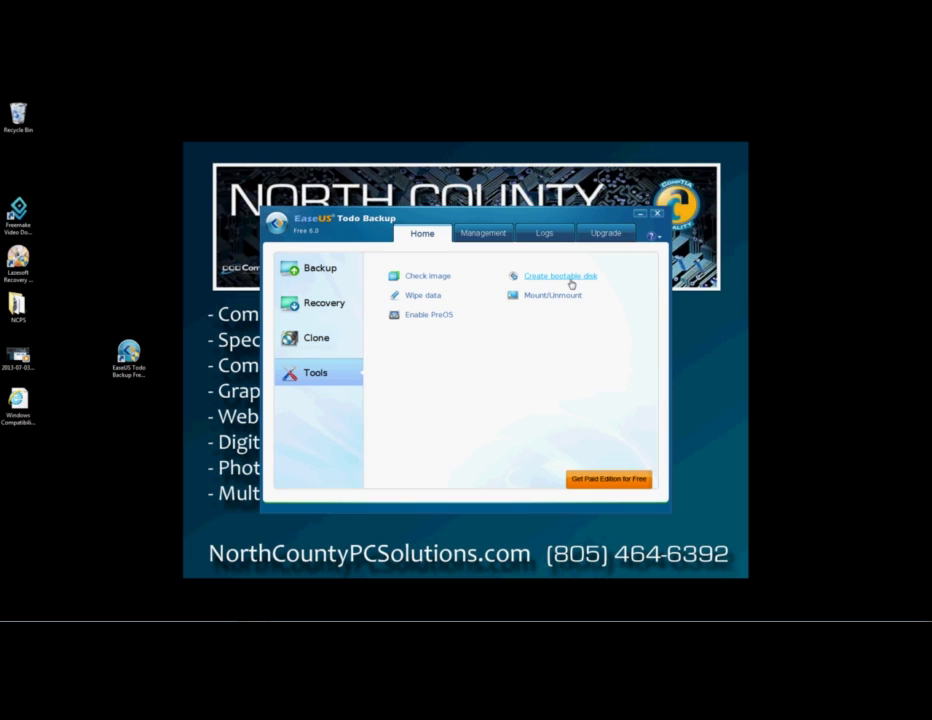
pyautogui.click(327, 305)
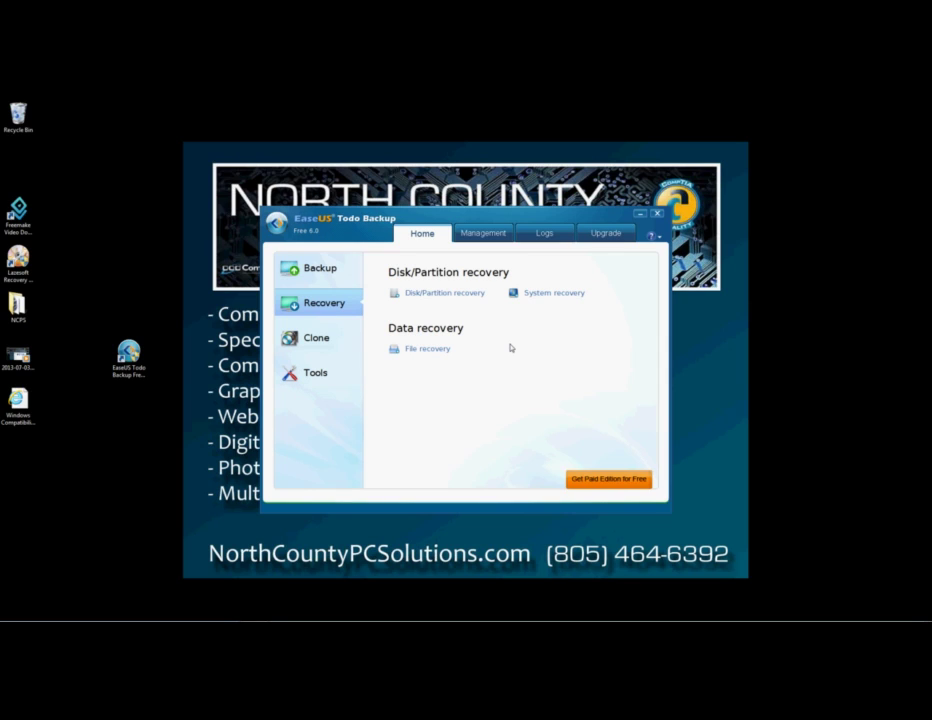
pyautogui.click(441, 294)
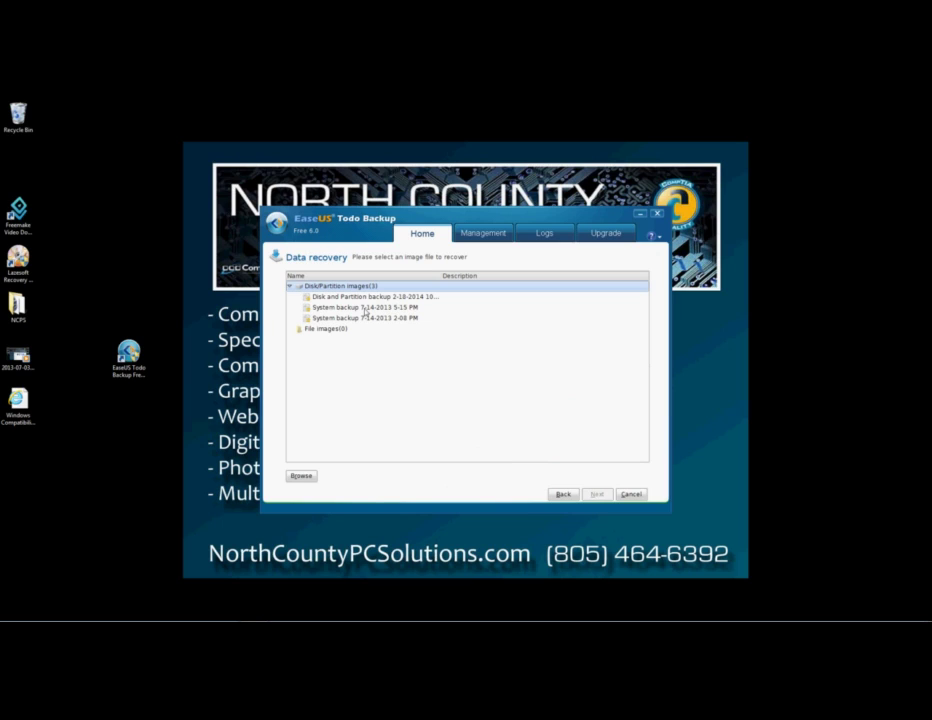
pyautogui.click(366, 309)
pyautogui.click(365, 318)
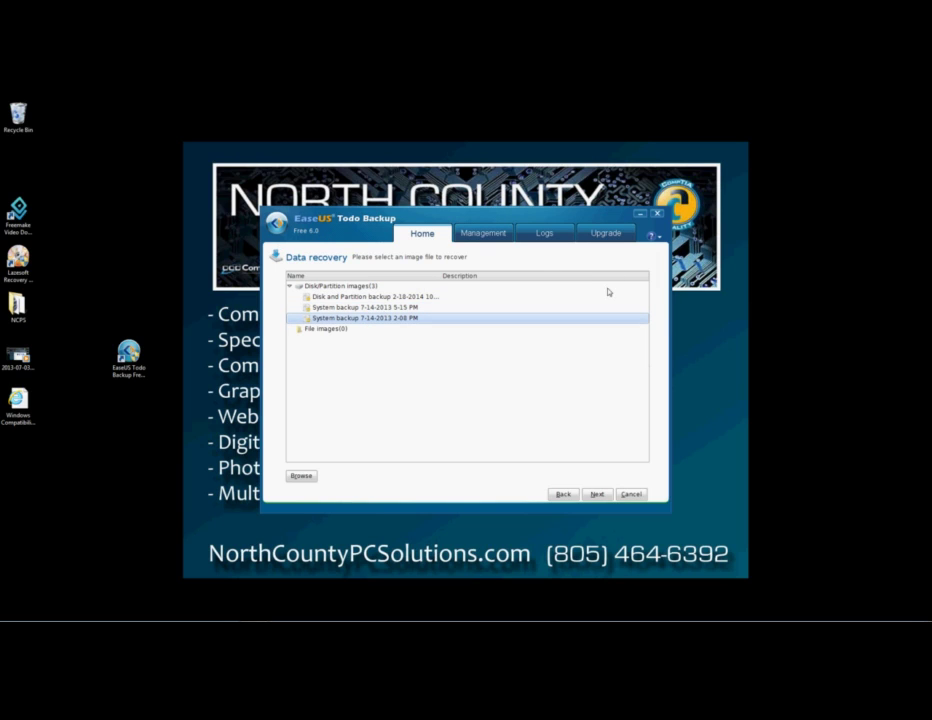
pyautogui.click(563, 495)
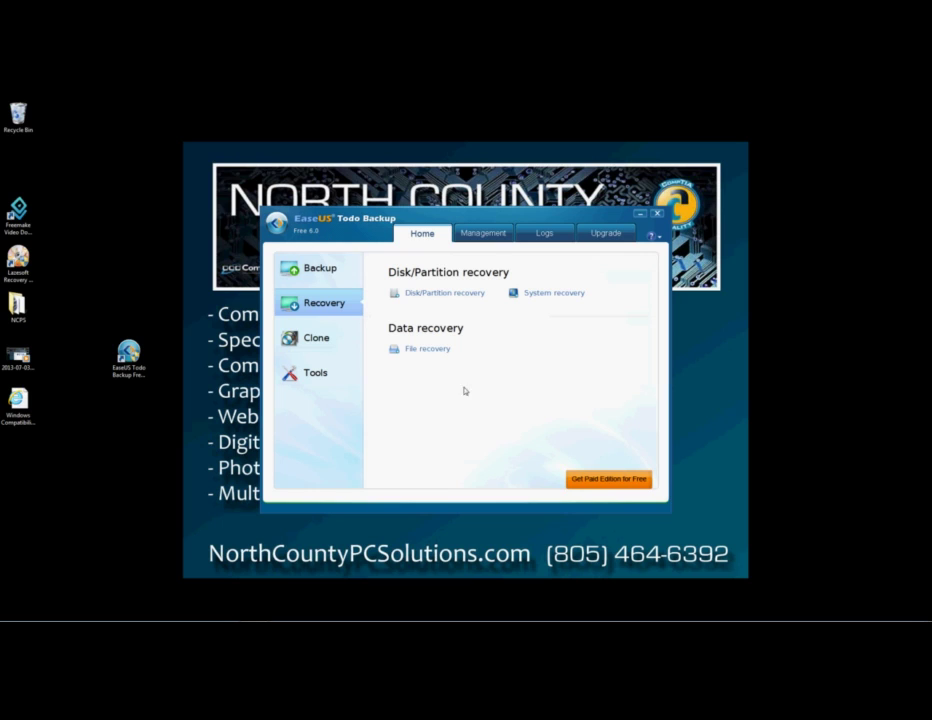
# Open file recovery and look through the listed disk/partition backup images.
pyautogui.click(430, 350)
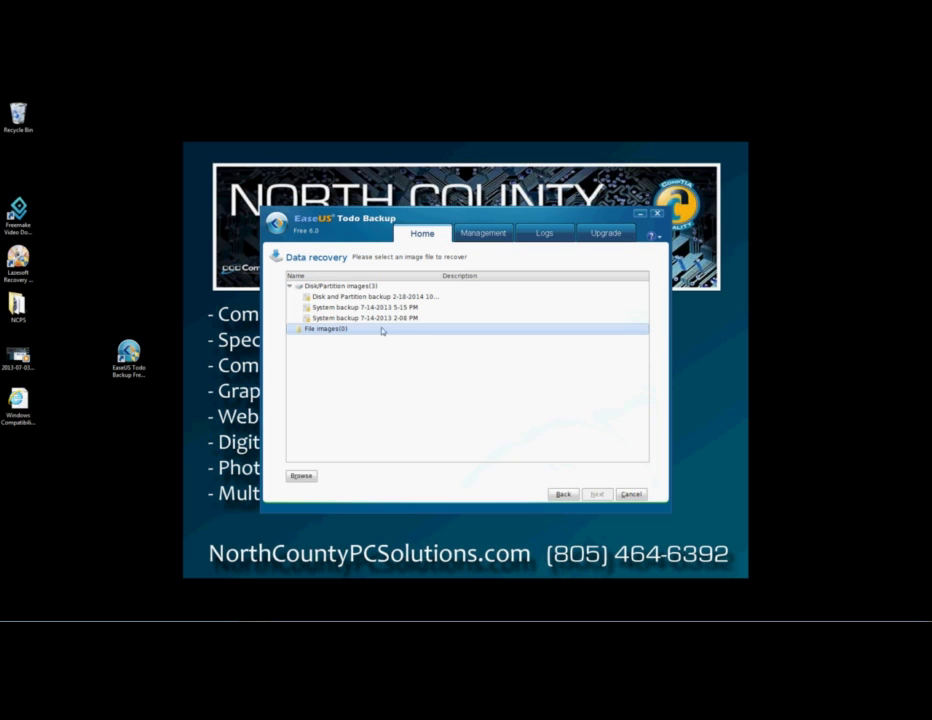
pyautogui.click(338, 287)
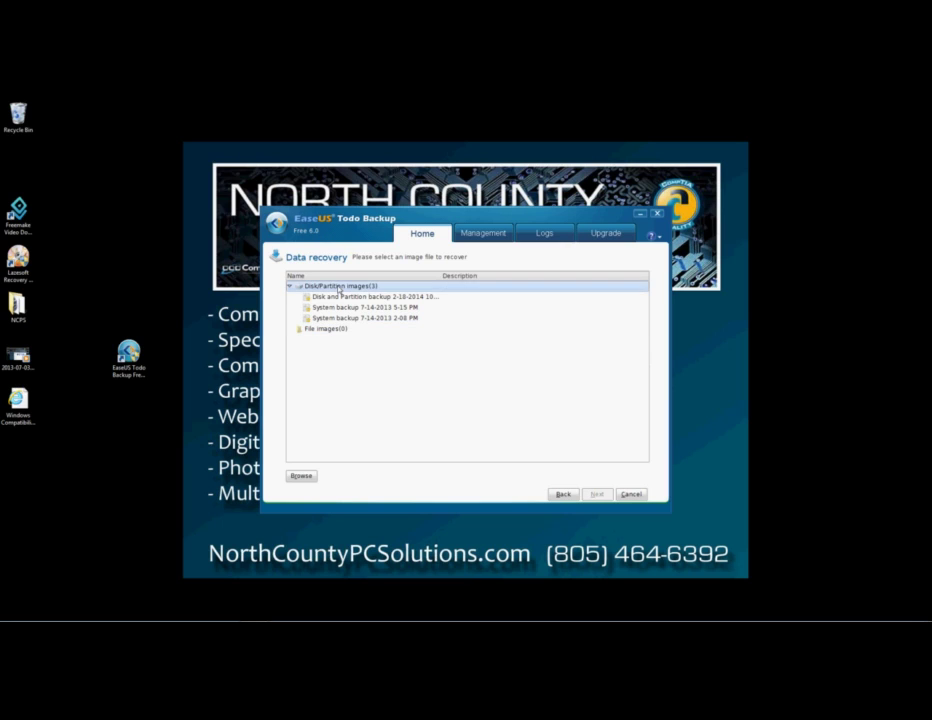
pyautogui.click(341, 297)
pyautogui.click(341, 308)
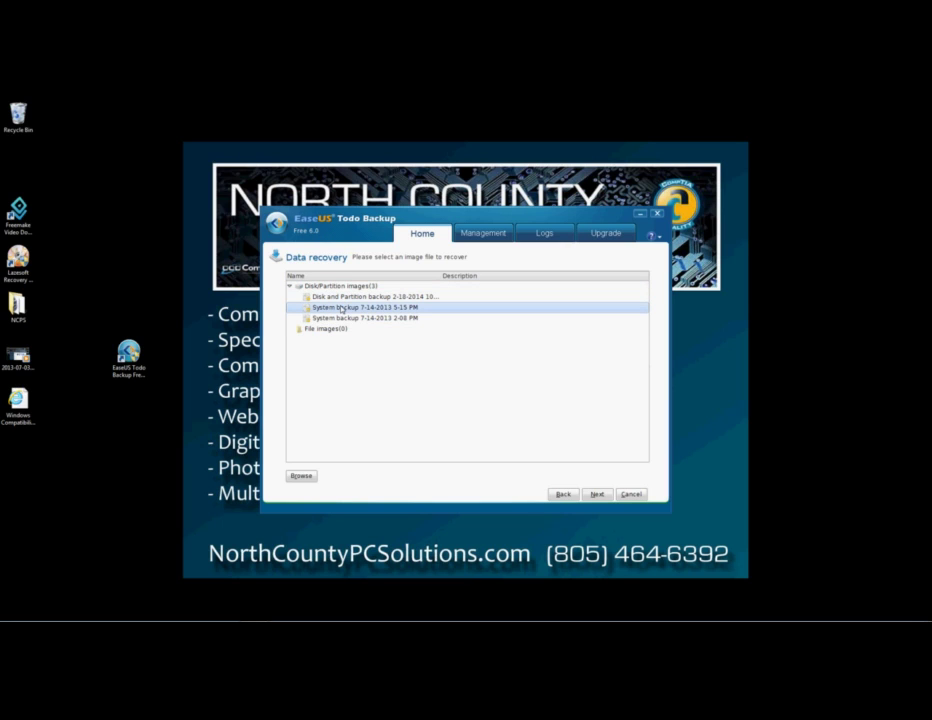
pyautogui.click(342, 318)
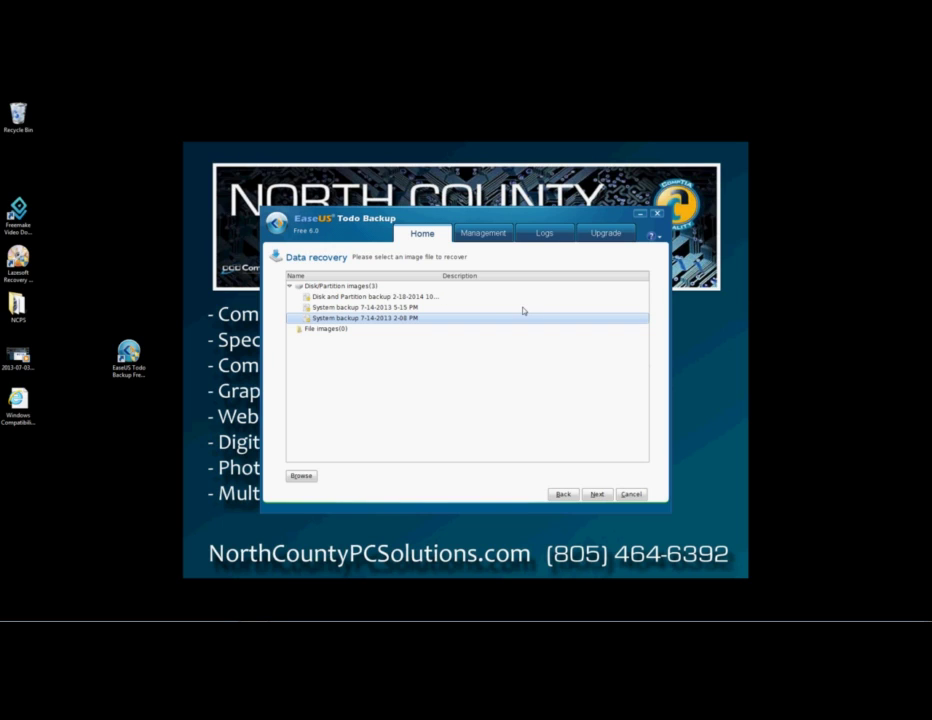
# Review the existing backup plans and the backup types available for a new plan.
pyautogui.click(484, 235)
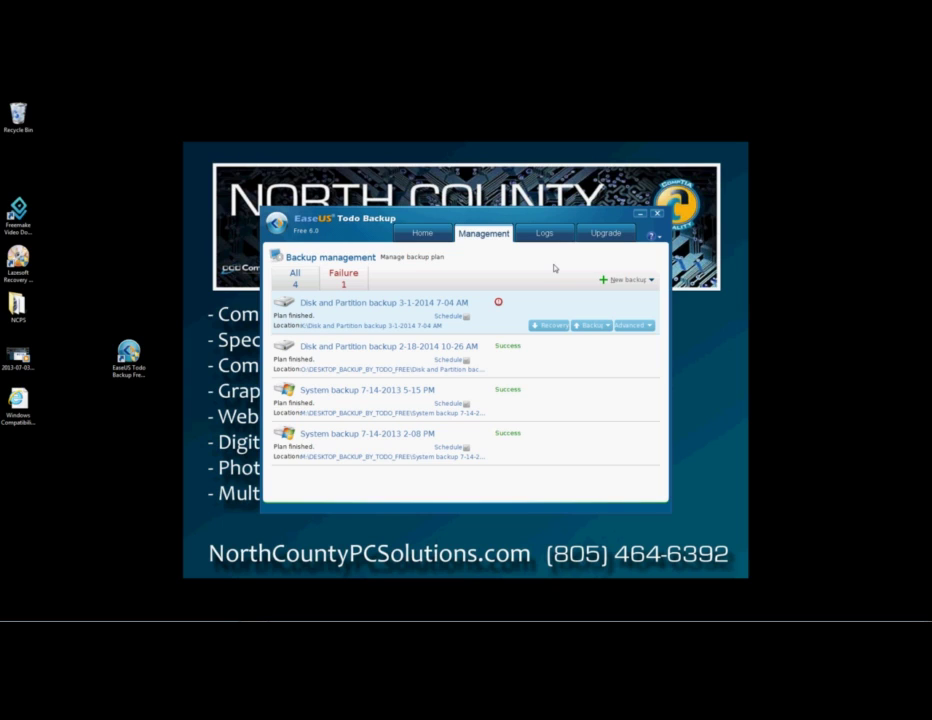
pyautogui.click(629, 348)
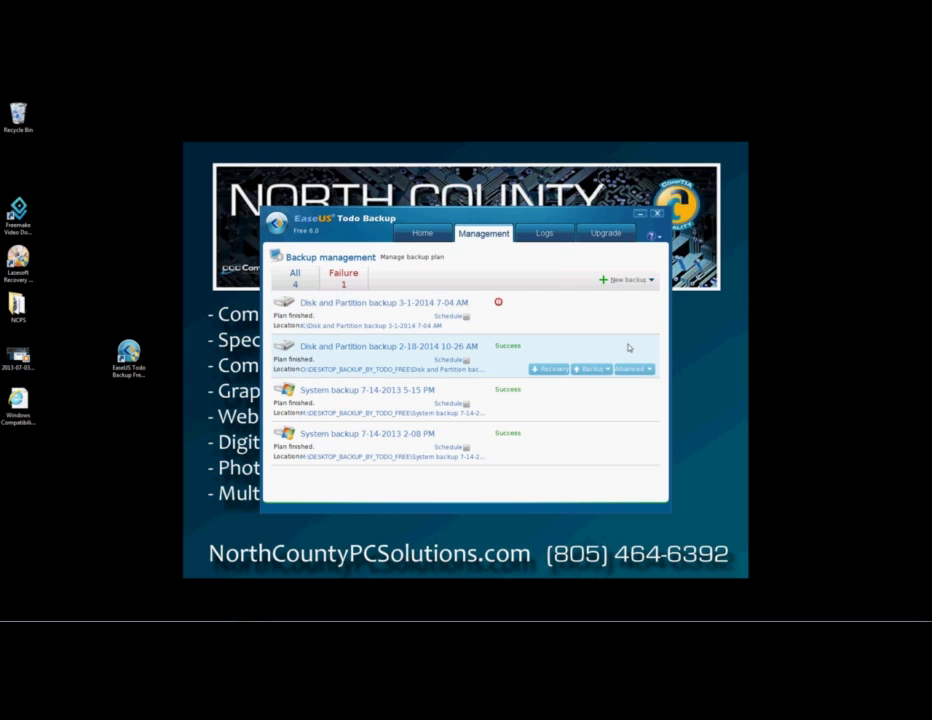
pyautogui.click(651, 282)
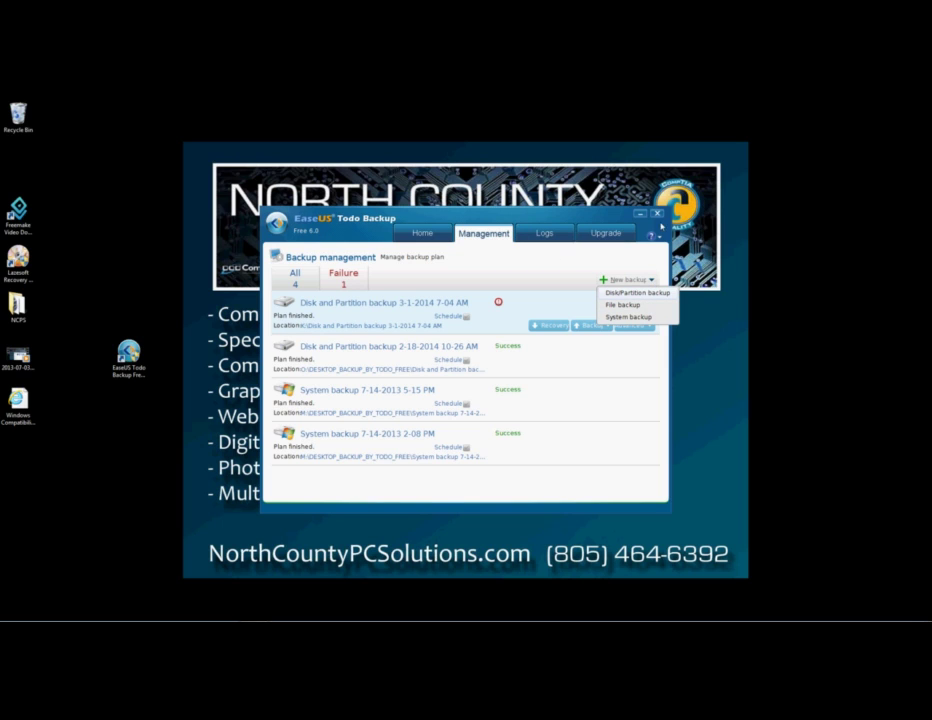
# View the feature comparison of the Free, Home and Workstation editions and return to the home page.
pyautogui.click(613, 236)
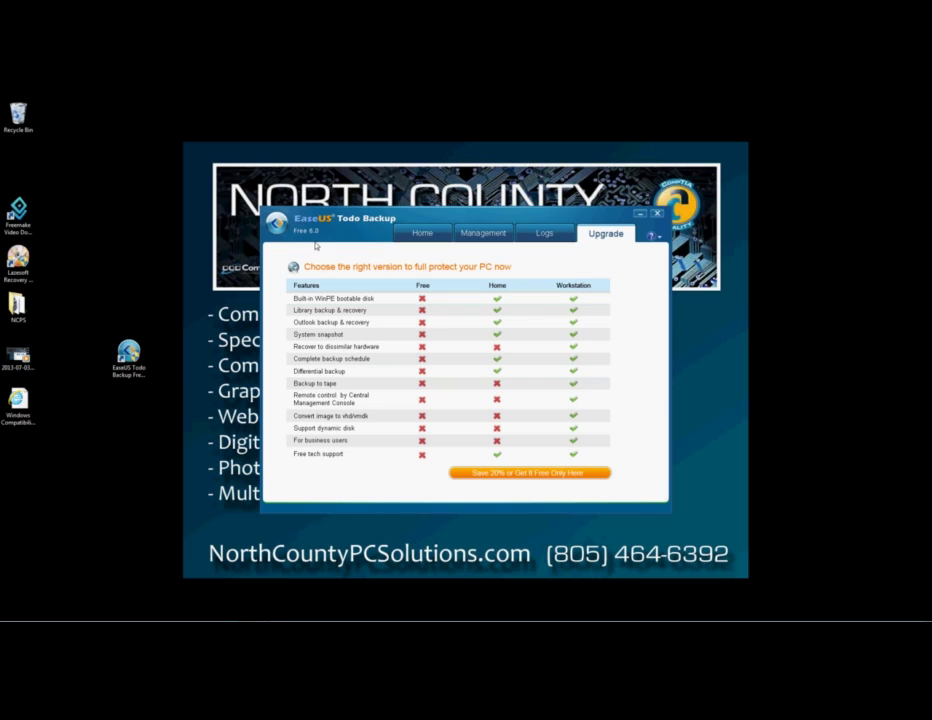
pyautogui.click(407, 239)
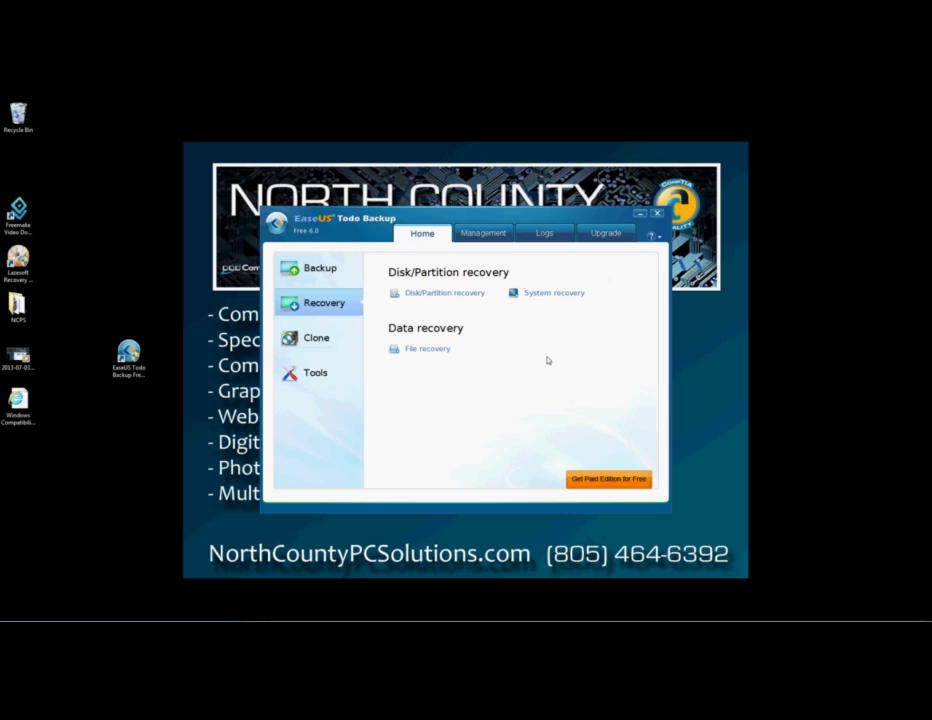